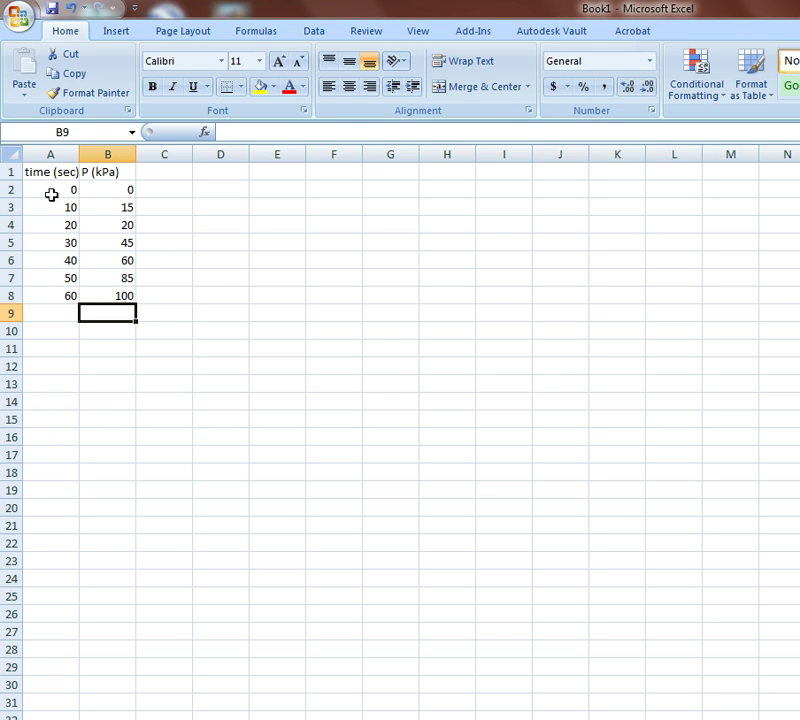
Insert a markers-only scatter chart from the data in A2:B8 and move it closer to the data table
left_click(51, 192)
left_click_drag(51, 192, 102, 296)
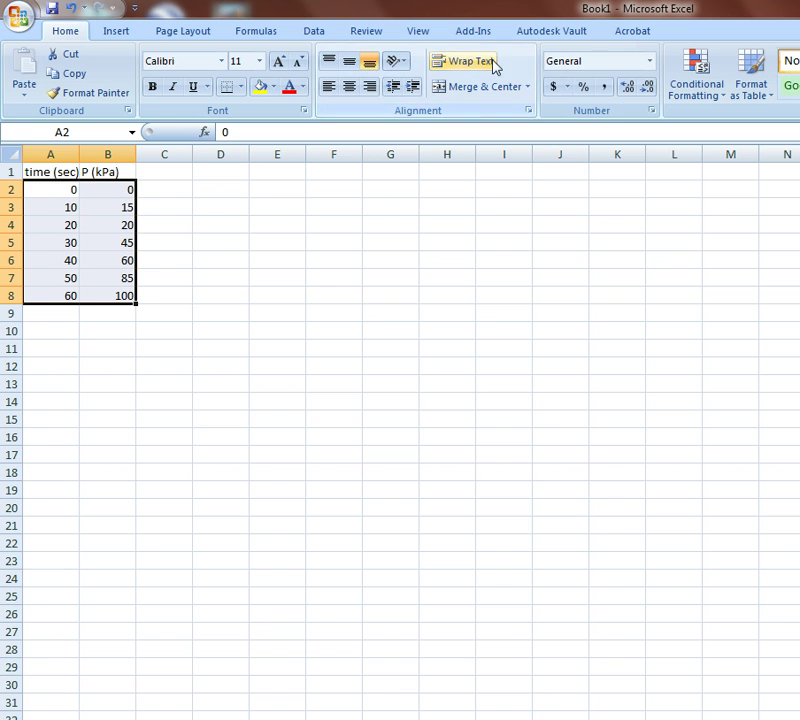
left_click(112, 36)
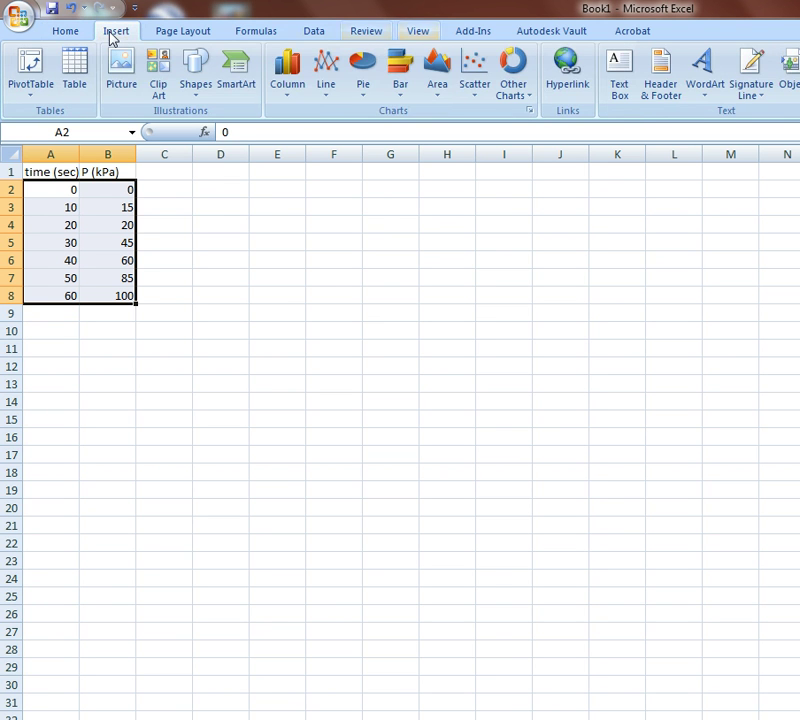
left_click(476, 68)
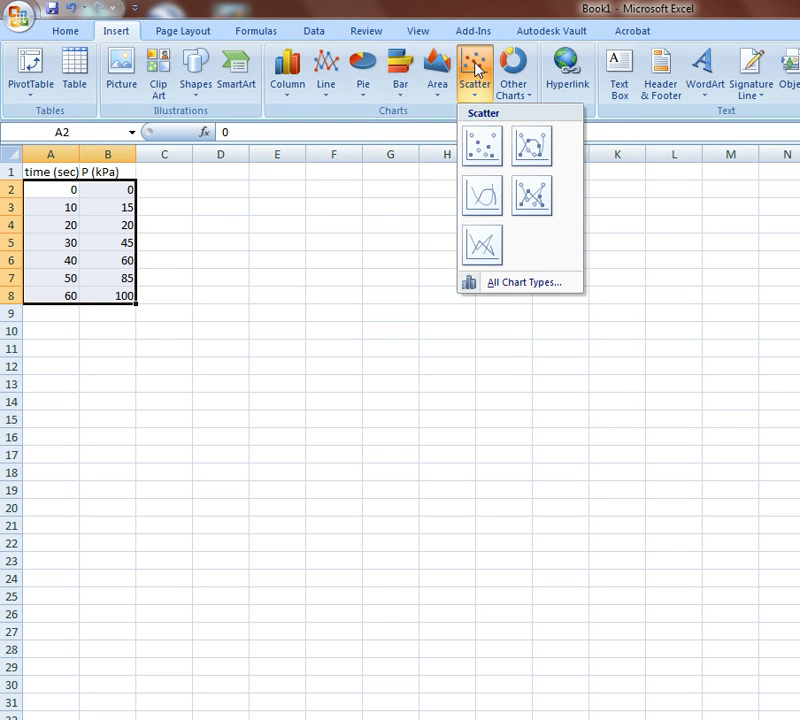
left_click(481, 153)
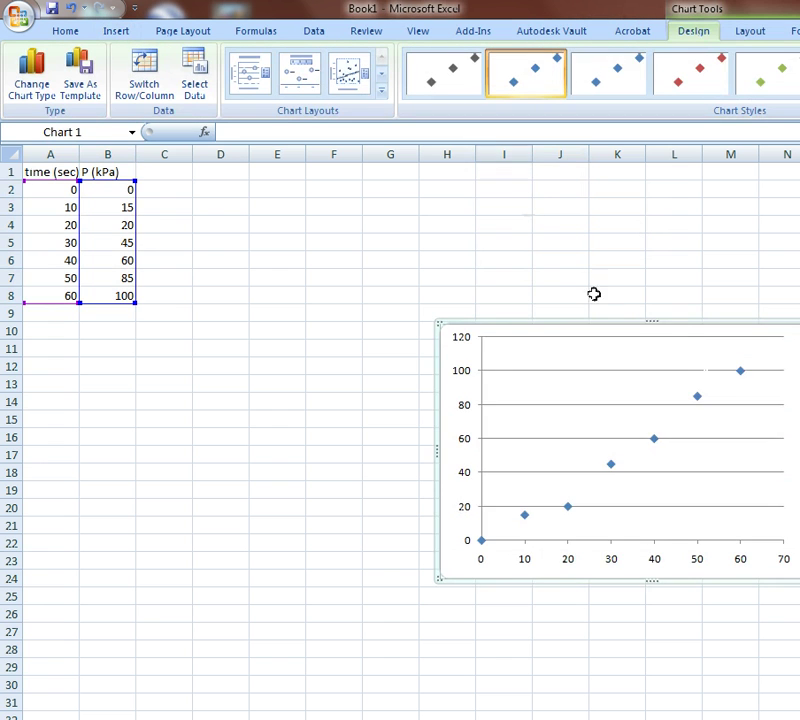
left_click_drag(620, 321, 420, 282)
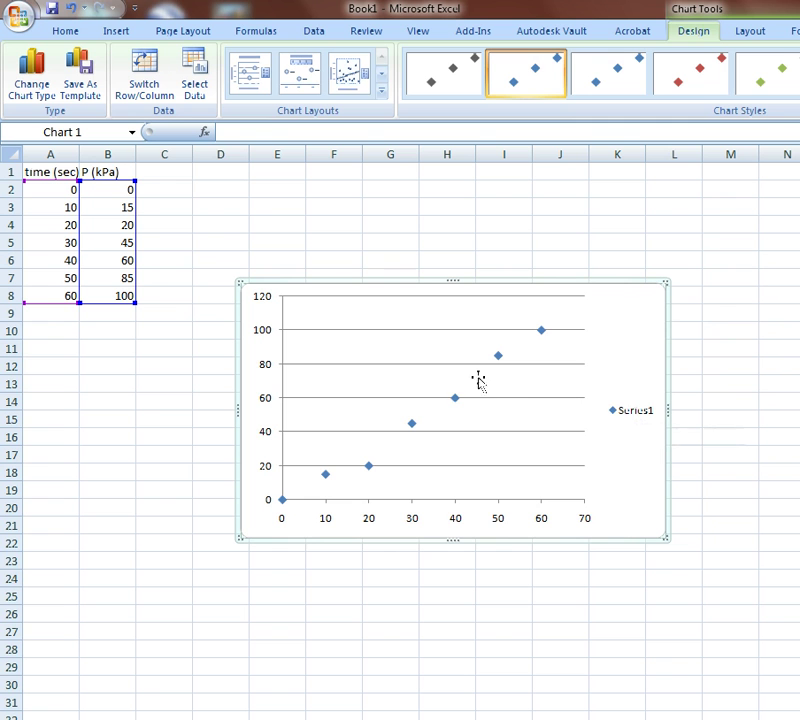
mouse_move(456, 404)
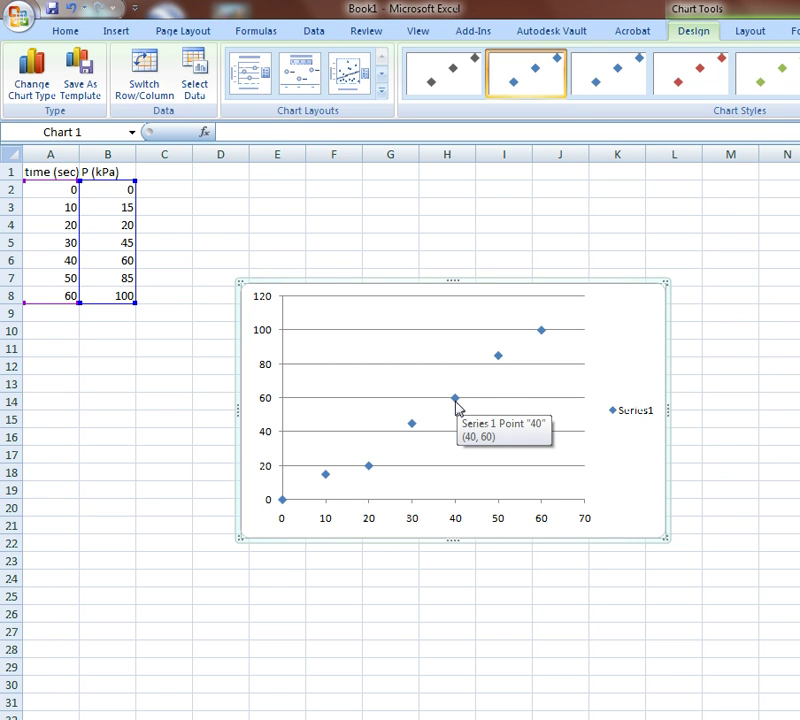
Add a chart title above the plot reading "The effect of time on pressure."
left_click(752, 31)
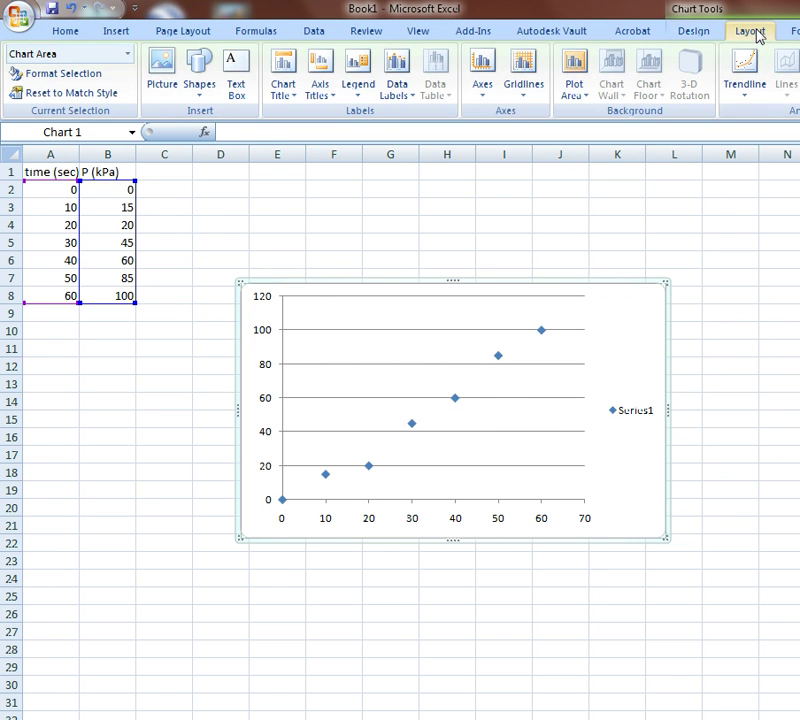
left_click(284, 70)
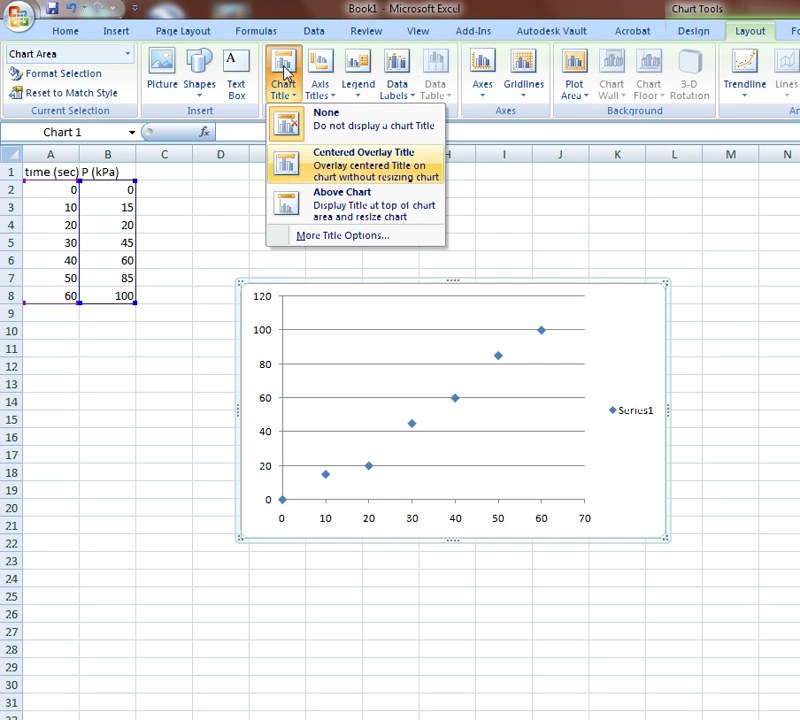
left_click(352, 207)
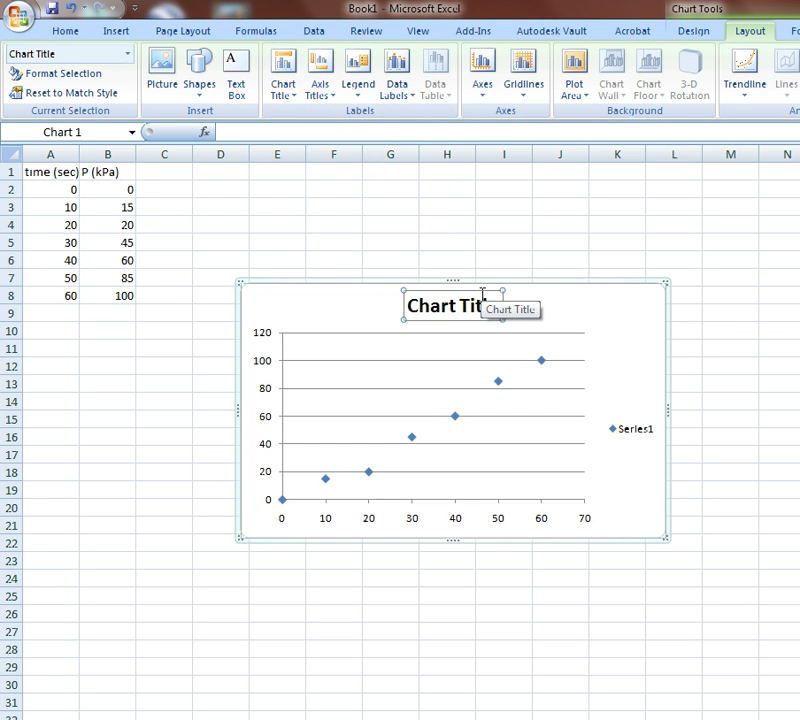
type("The en")
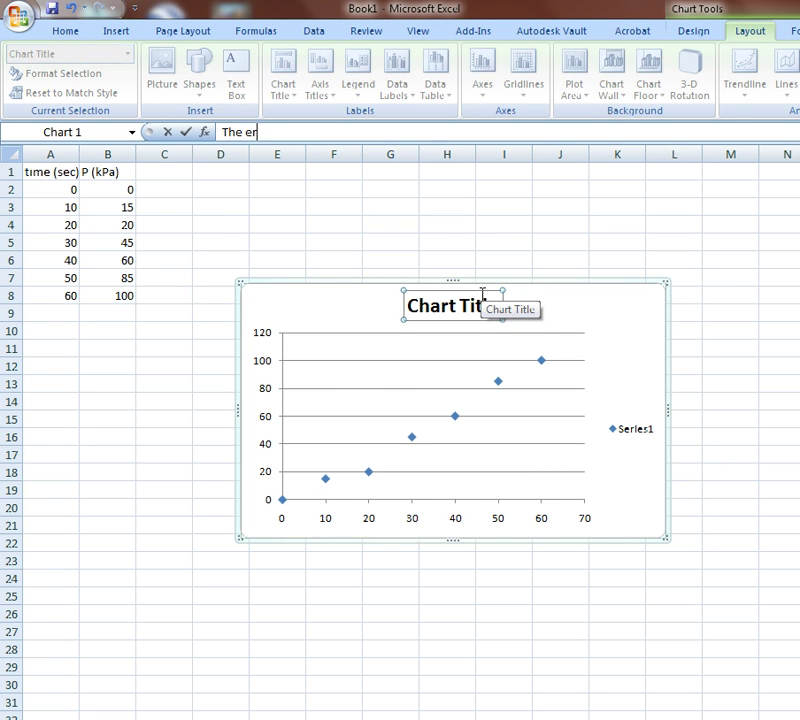
type("fect of time on pressure.")
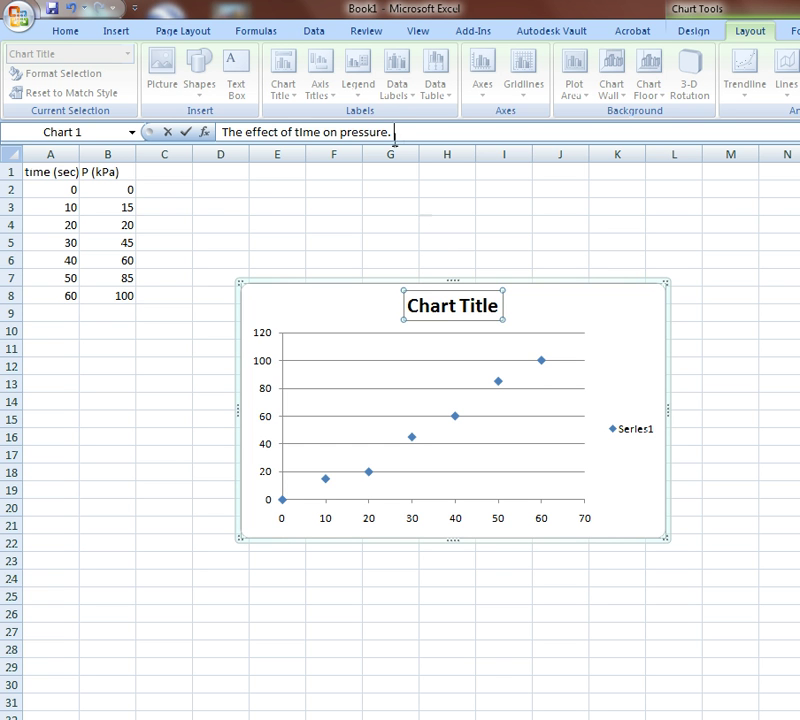
left_click_drag(398, 135, 220, 132)
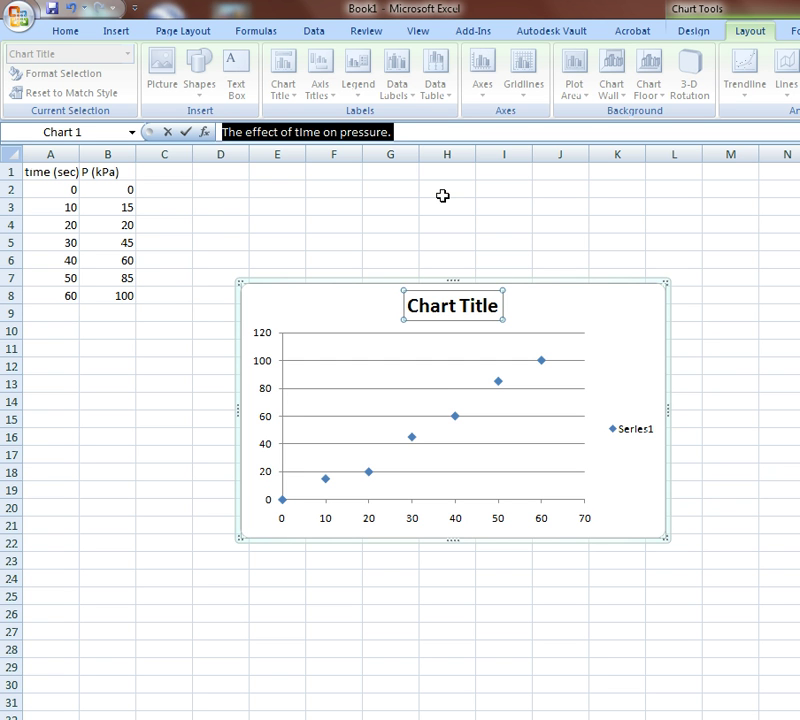
key("Return")
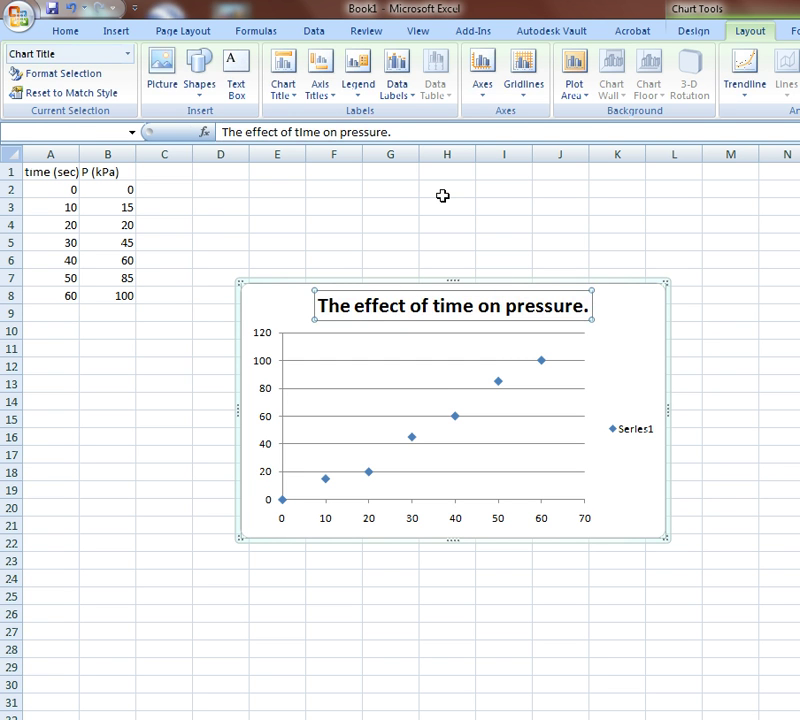
left_click_drag(318, 305, 524, 304)
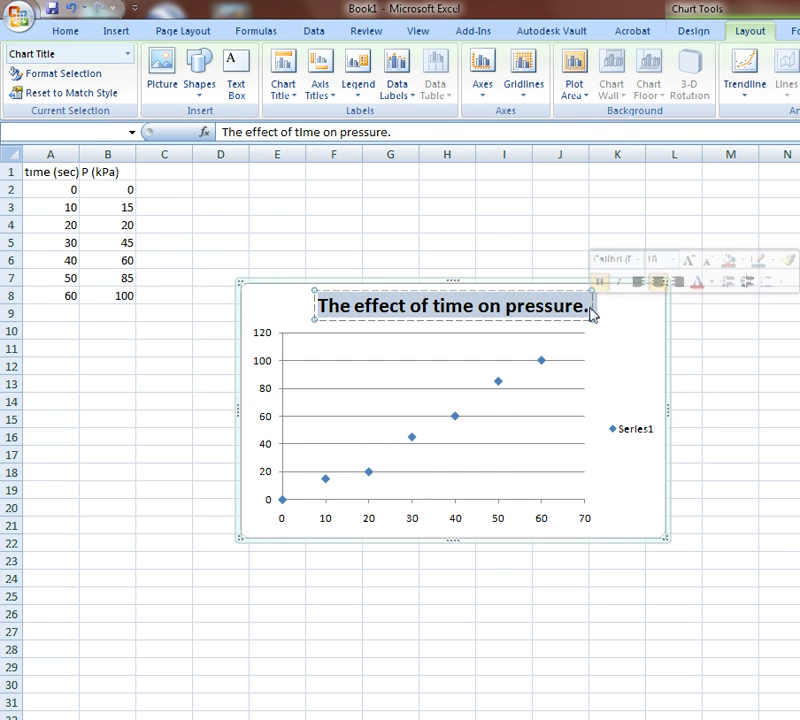
left_click(62, 32)
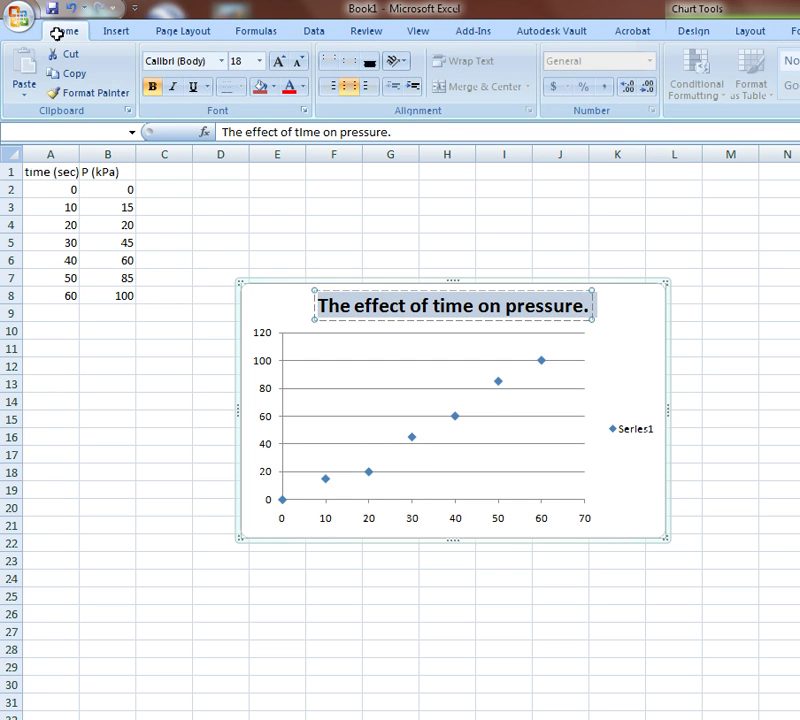
left_click(598, 343)
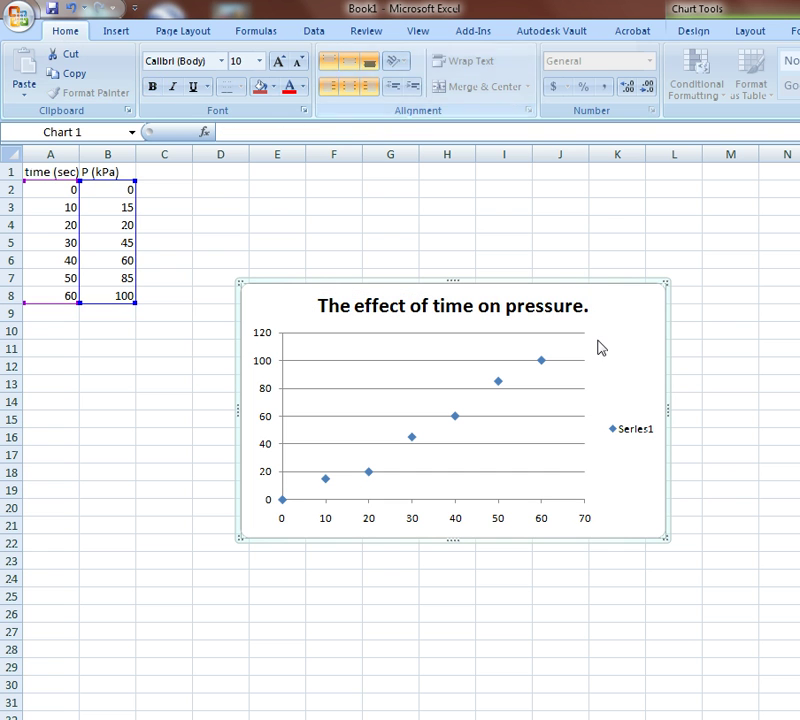
Add a rotated title to the chart's primary vertical axis reading "Pressure (kPa)"
left_click(748, 32)
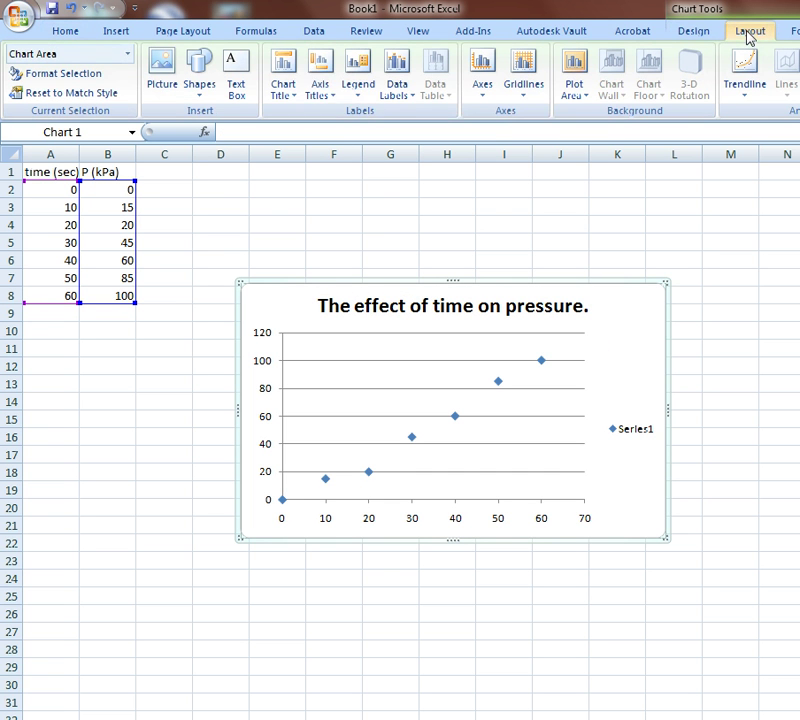
left_click(320, 67)
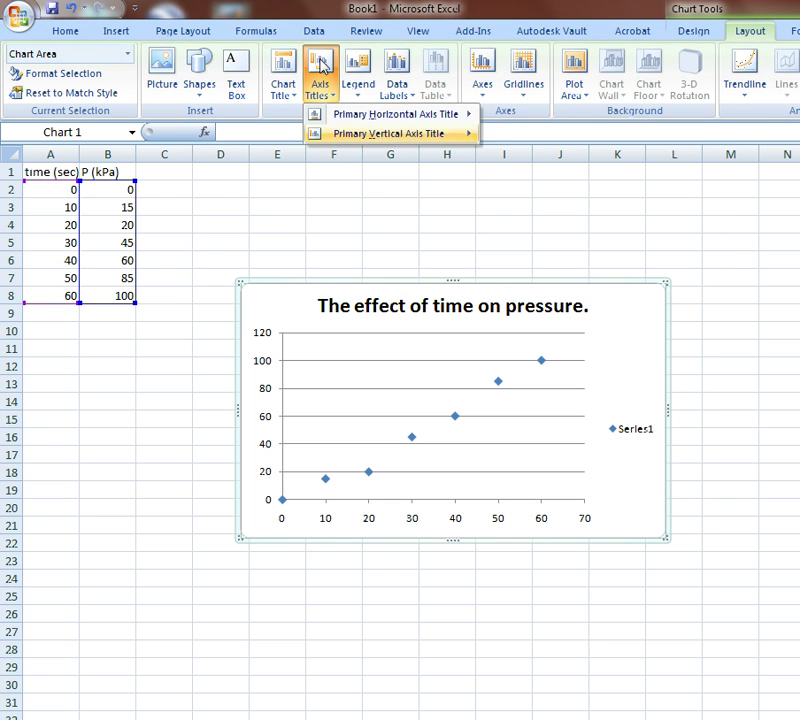
mouse_move(405, 136)
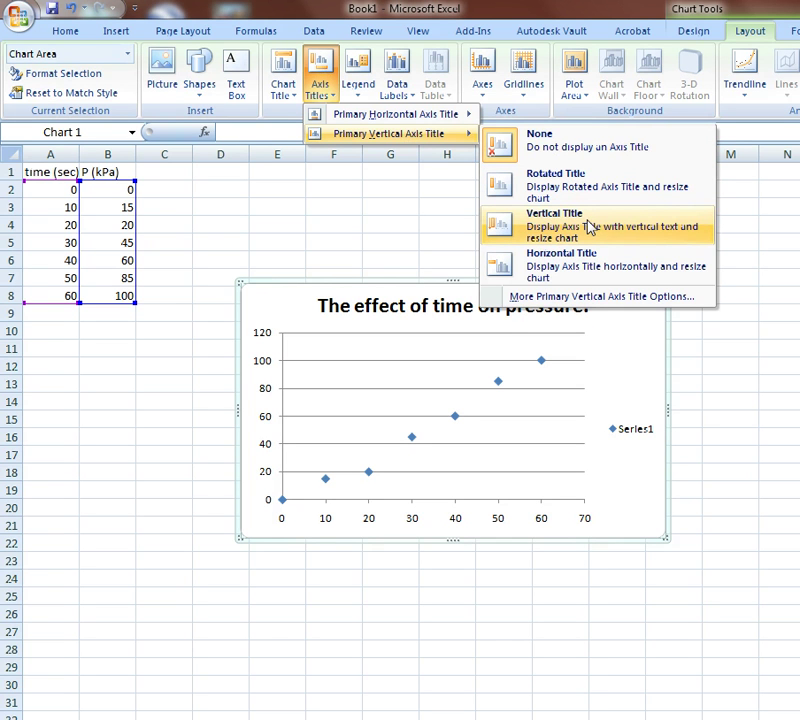
left_click(547, 183)
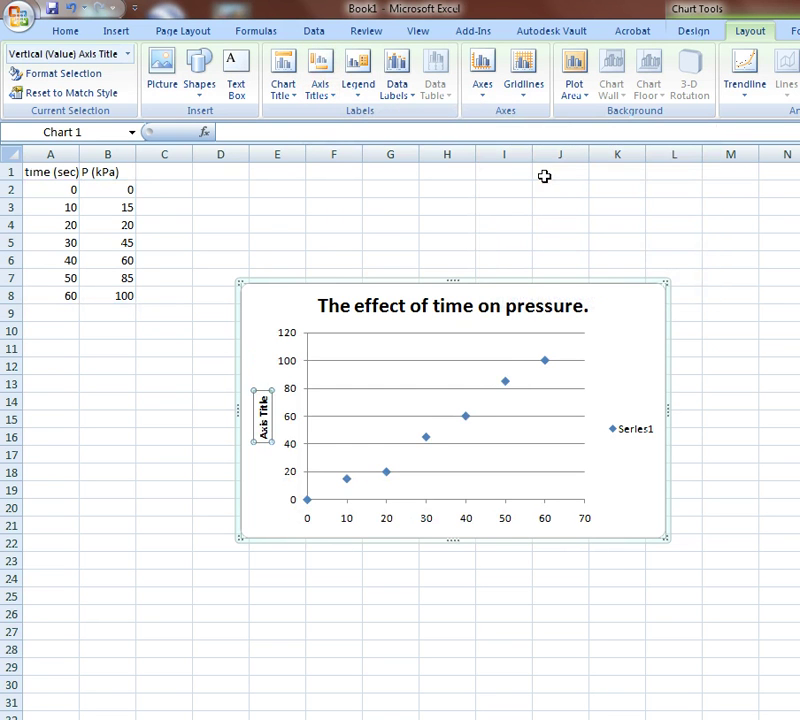
left_click(311, 134)
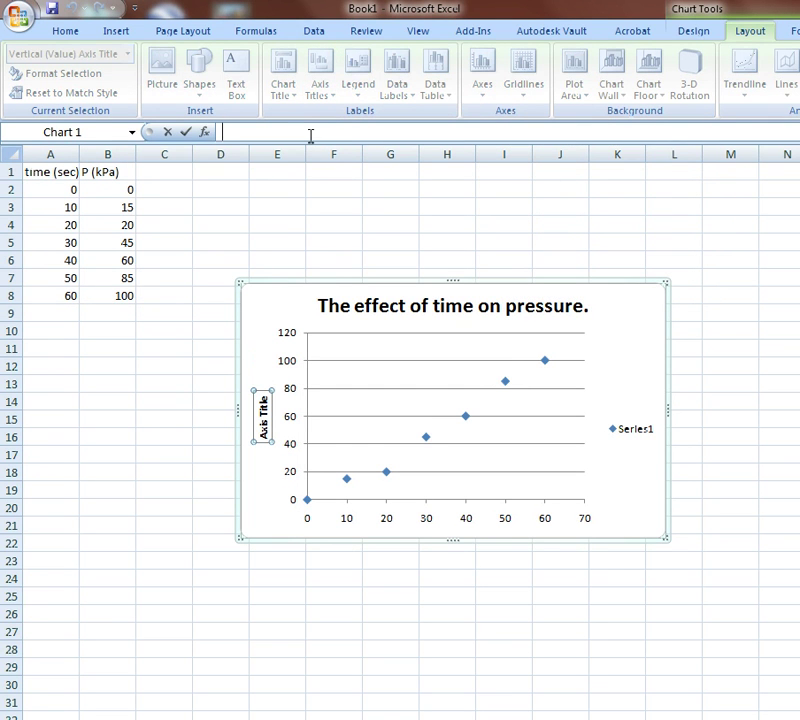
type("Pressure (kP")
key("BackSpace")
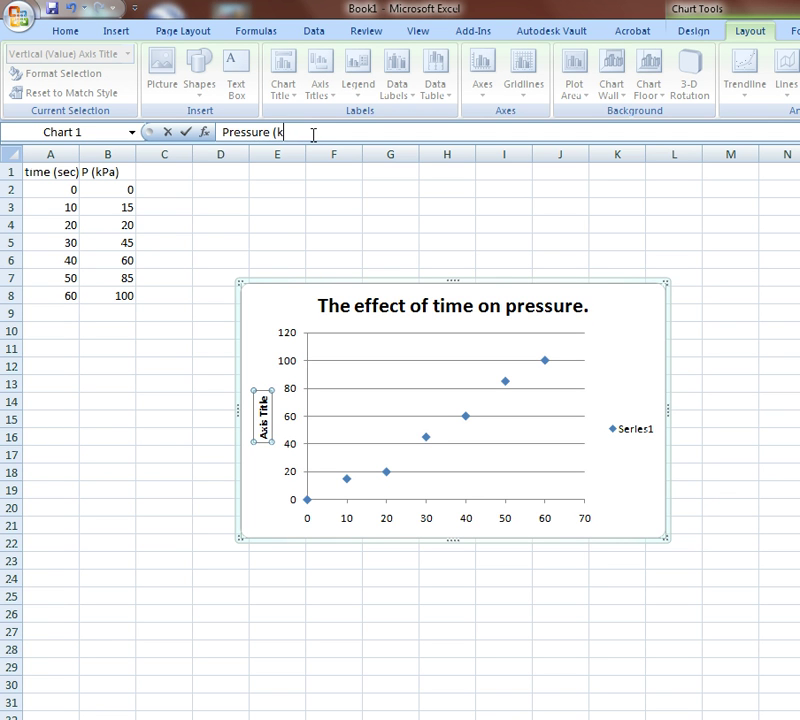
type("a)")
key("Return")
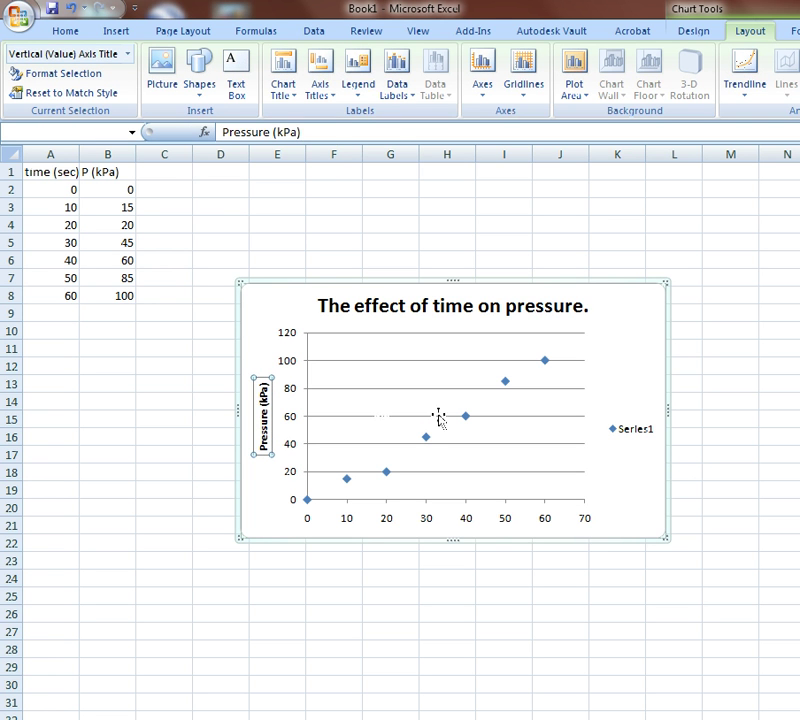
Add a title below the chart's horizontal axis reading "Time (sec)" and delete the legend
left_click(320, 72)
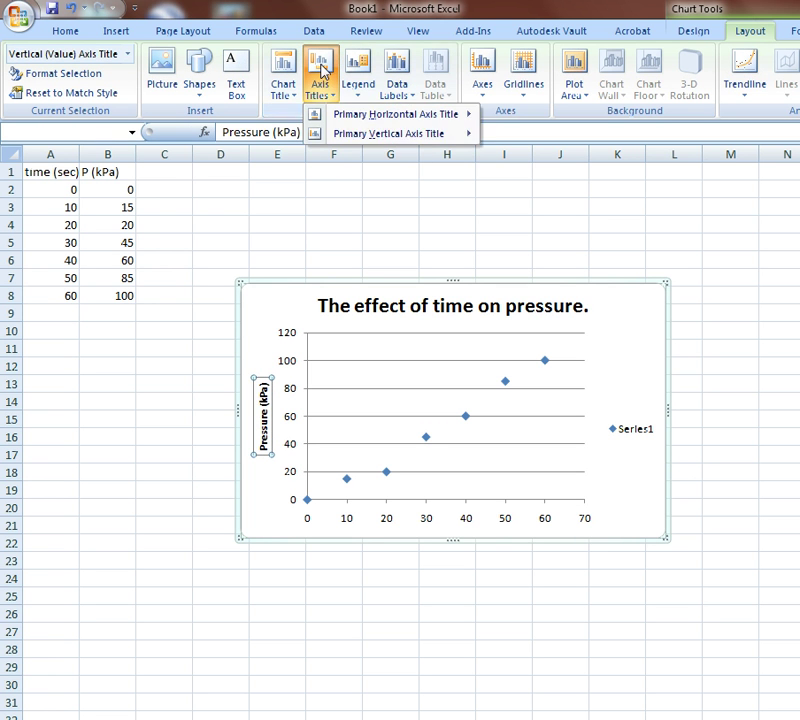
key("Down")
key("Right")
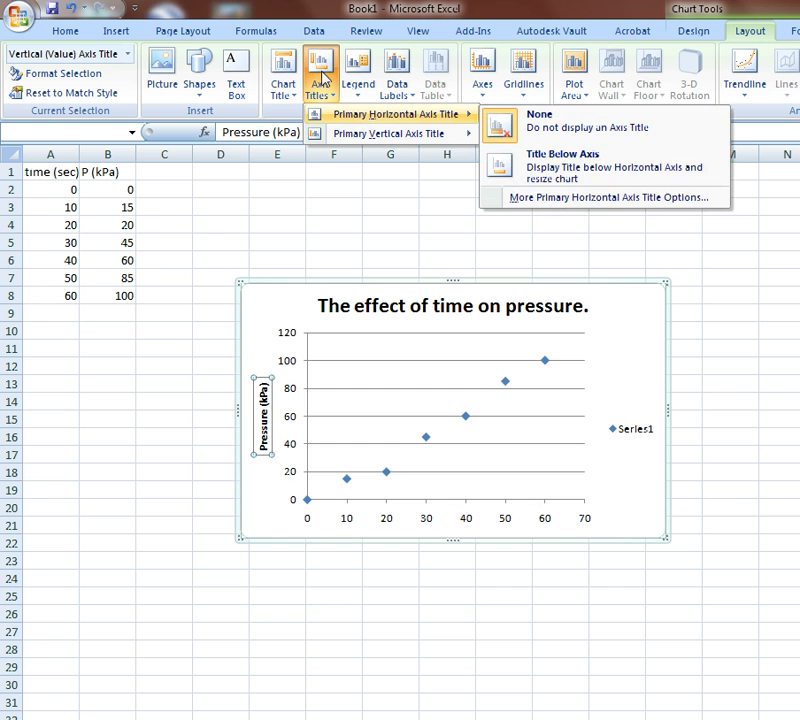
left_click(580, 165)
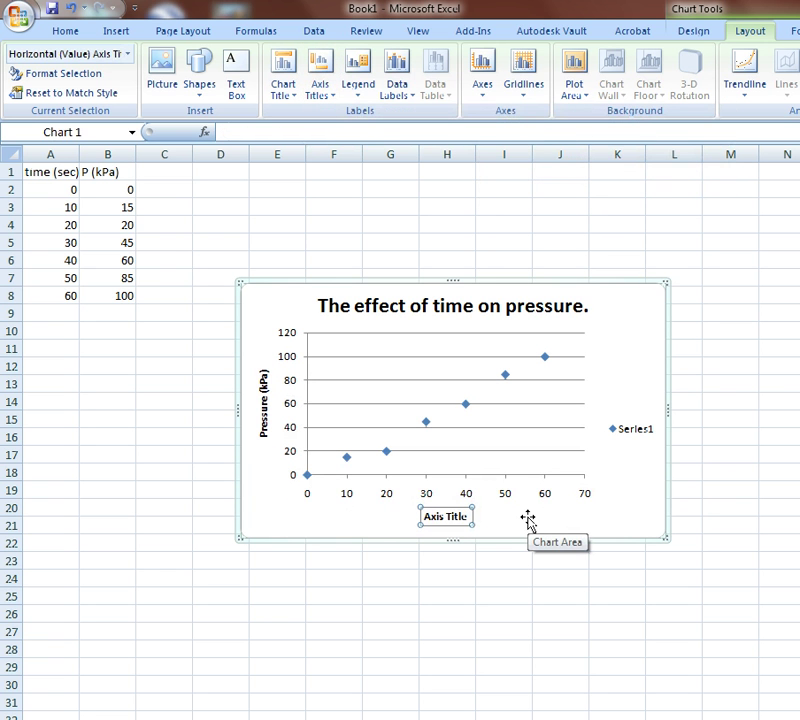
type("TIme (sec")
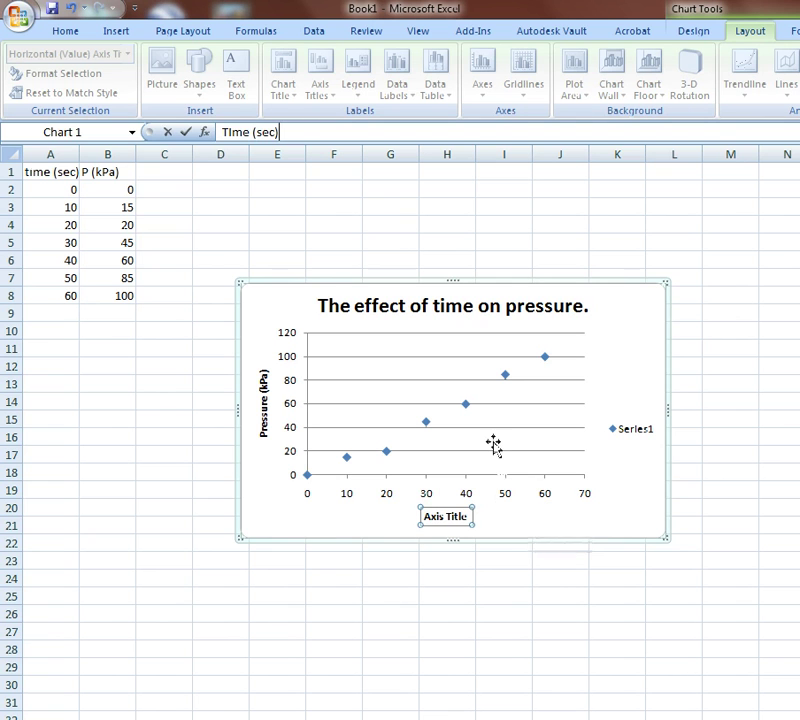
key("Return")
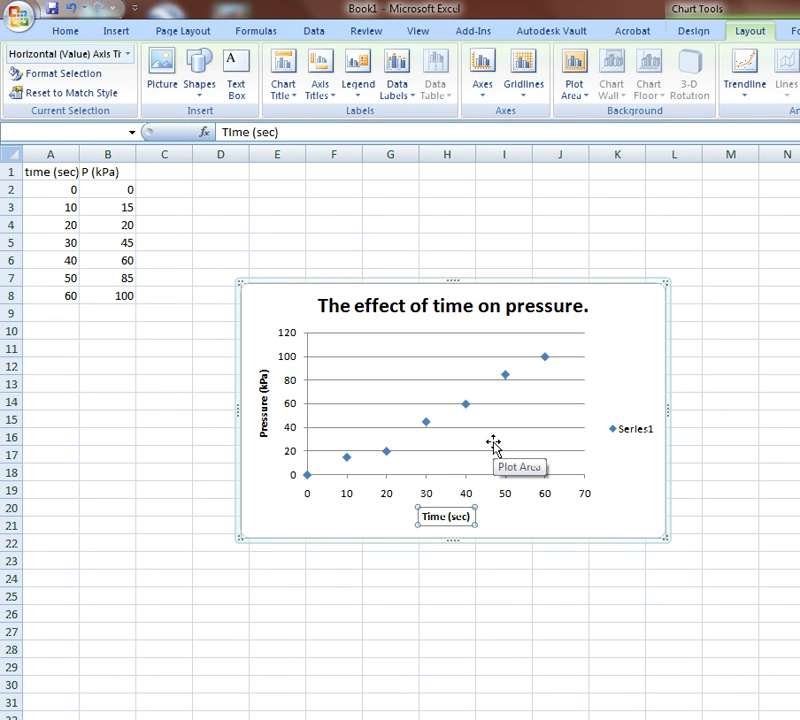
left_click(636, 437)
key("Delete")
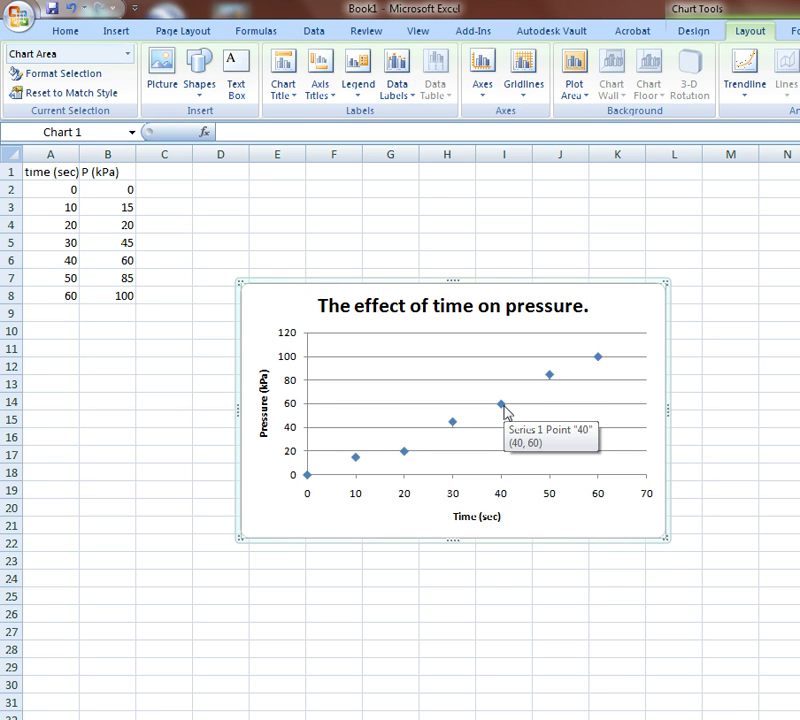
Add a linear trendline to the pressure data series and display its equation on the chart
right_click(503, 411)
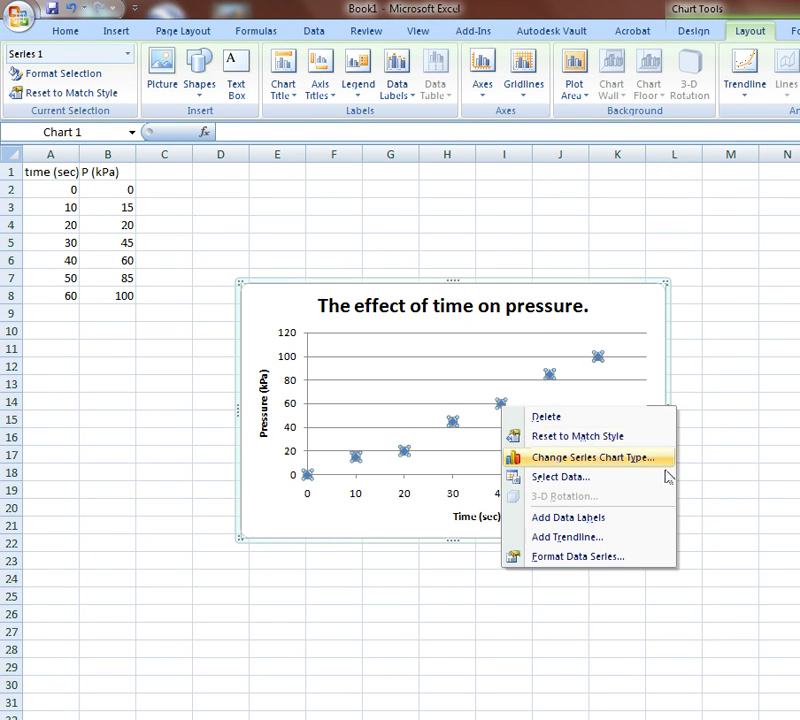
left_click(582, 538)
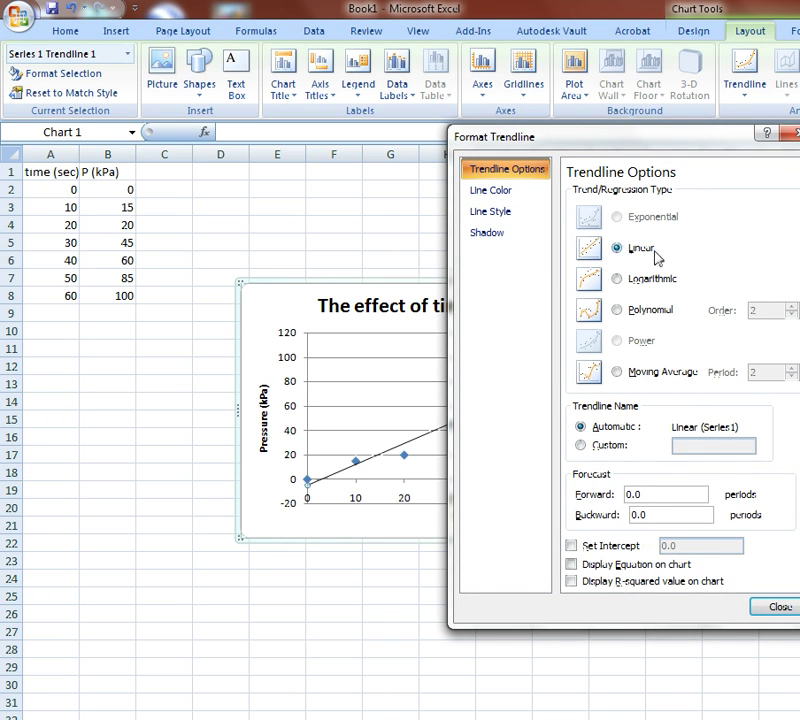
left_click(572, 565)
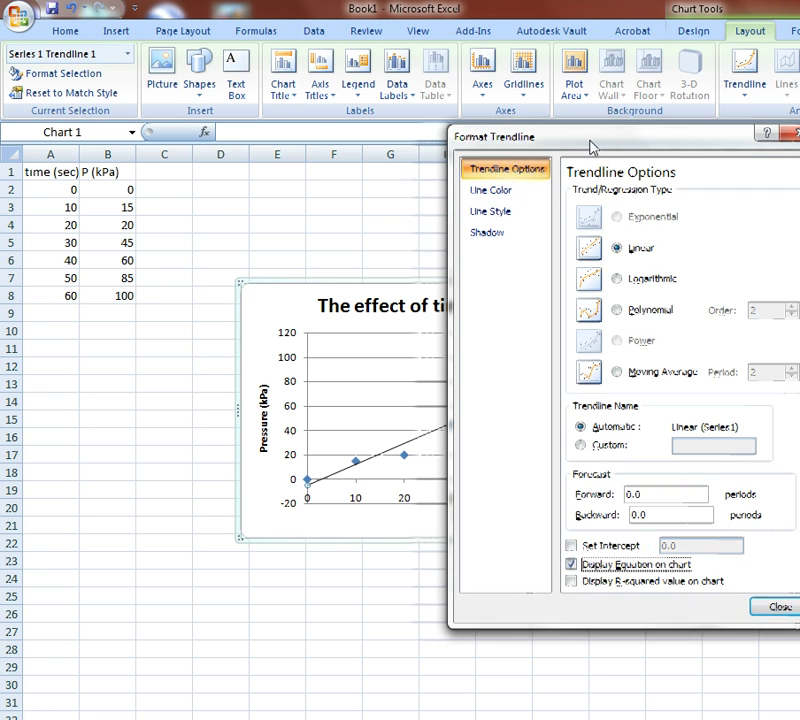
left_click_drag(627, 146, 592, 147)
left_click(746, 611)
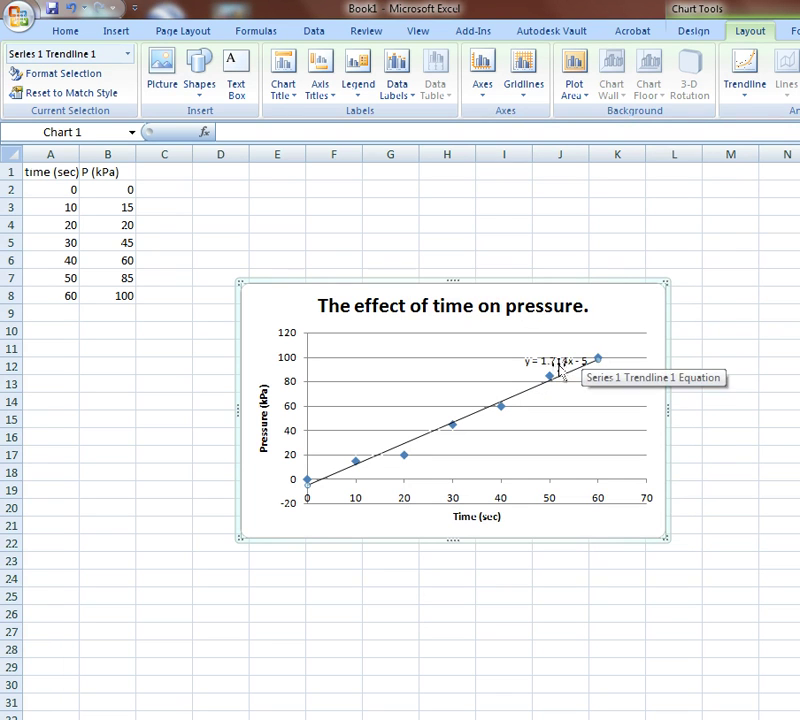
Move the trendline equation into the clear space below the line's upper end and deselect the chart
left_click(558, 367)
left_click_drag(558, 367, 588, 397)
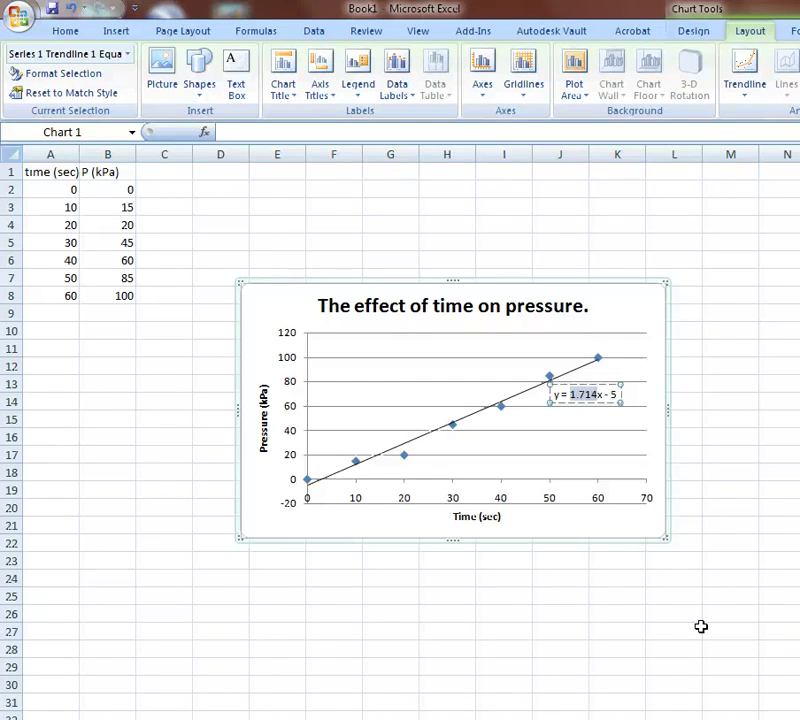
left_click(129, 207)
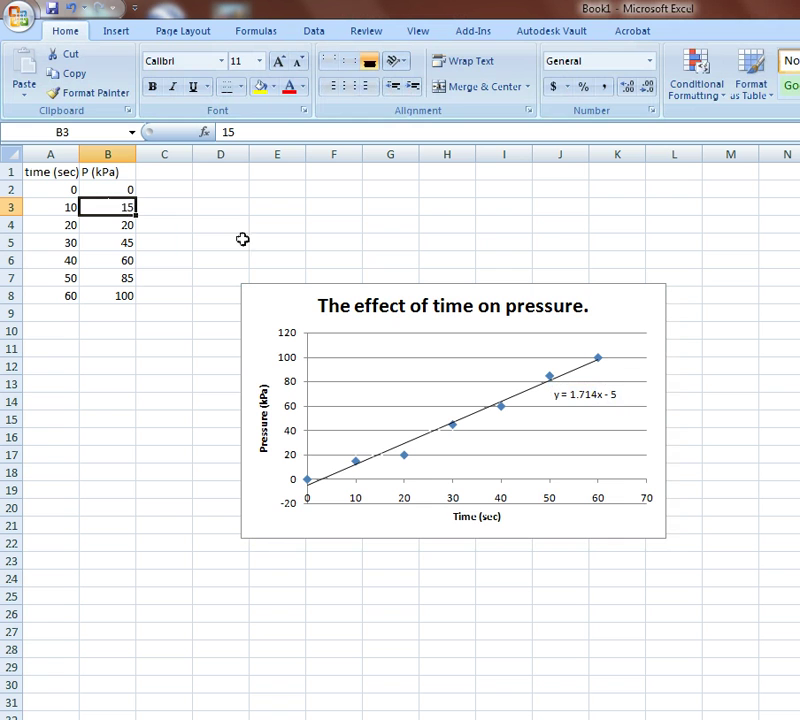
Set the pressure values for 10, 20 and 30 seconds in cells B3 to B5 to 0
type("0")
key("Return")
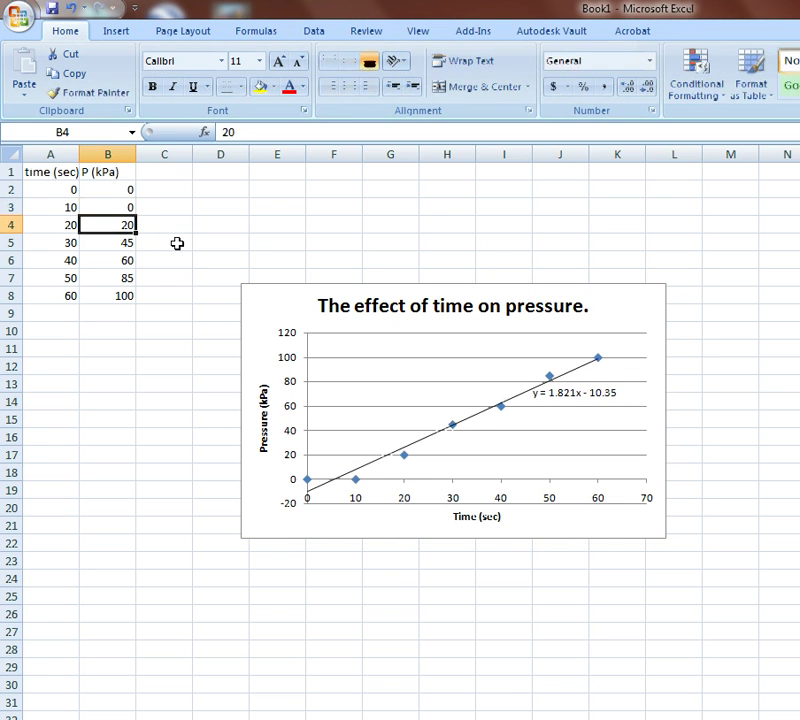
type("0")
key("Return")
type("0")
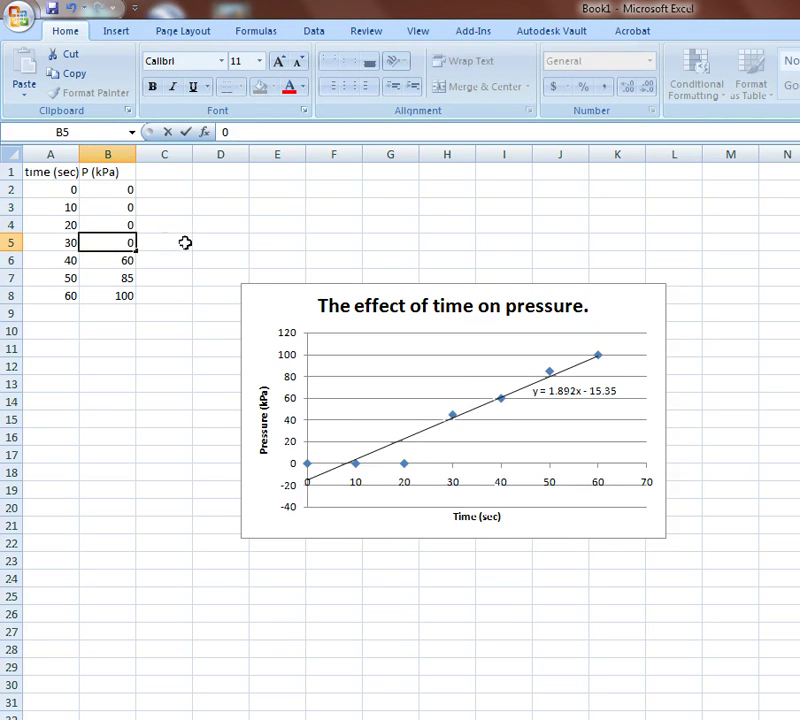
Set the pressure values for 0, 10 and 20 seconds in cells B2 to B4 to 15
left_click(114, 189)
type("15")
key("Return")
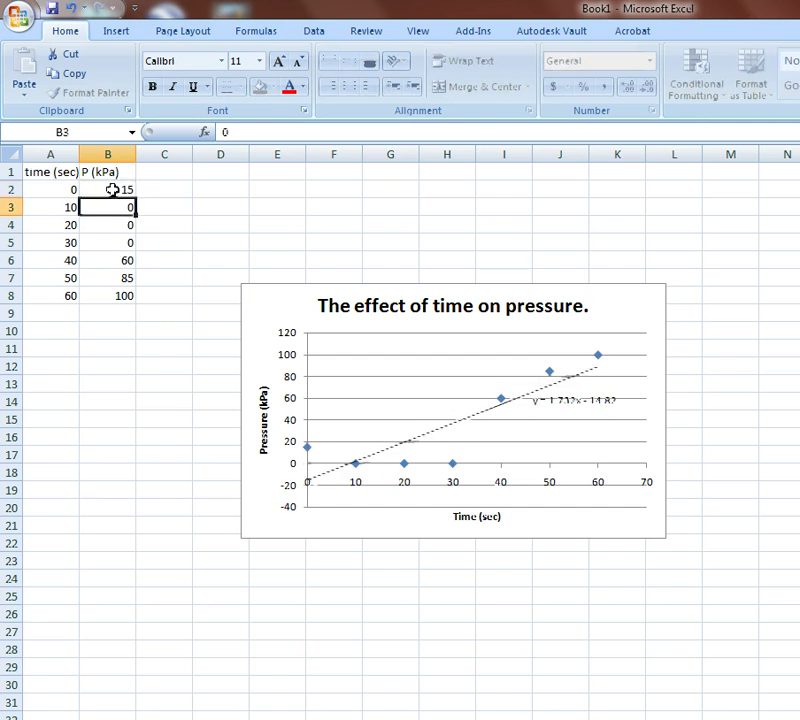
type("15")
key("Return")
type("15")
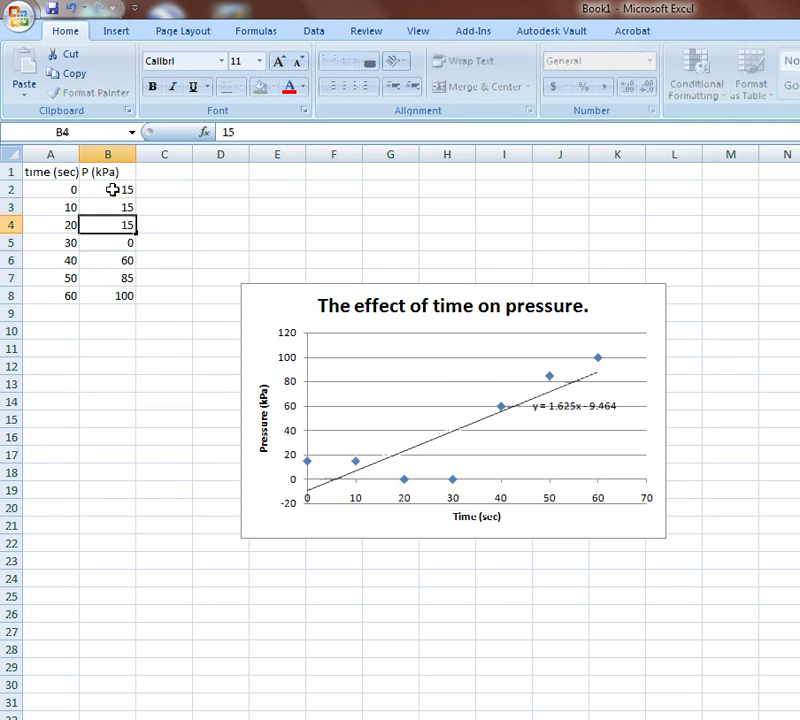
key("Return")
Enter the pressures 16, 13, 16 and 14 for 30 to 60 seconds in cells B5 to B8
type("16")
key("Return")
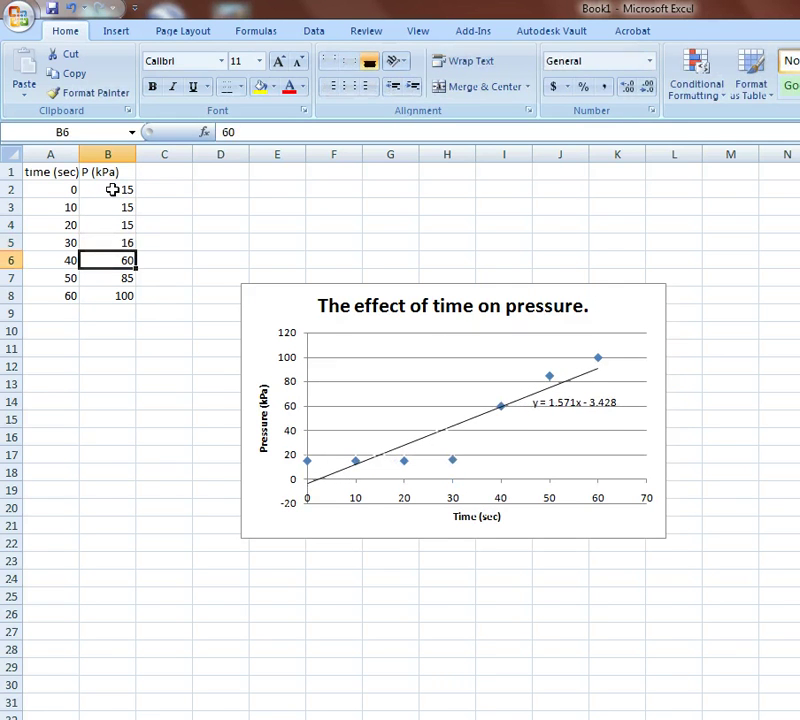
type("13")
key("Return")
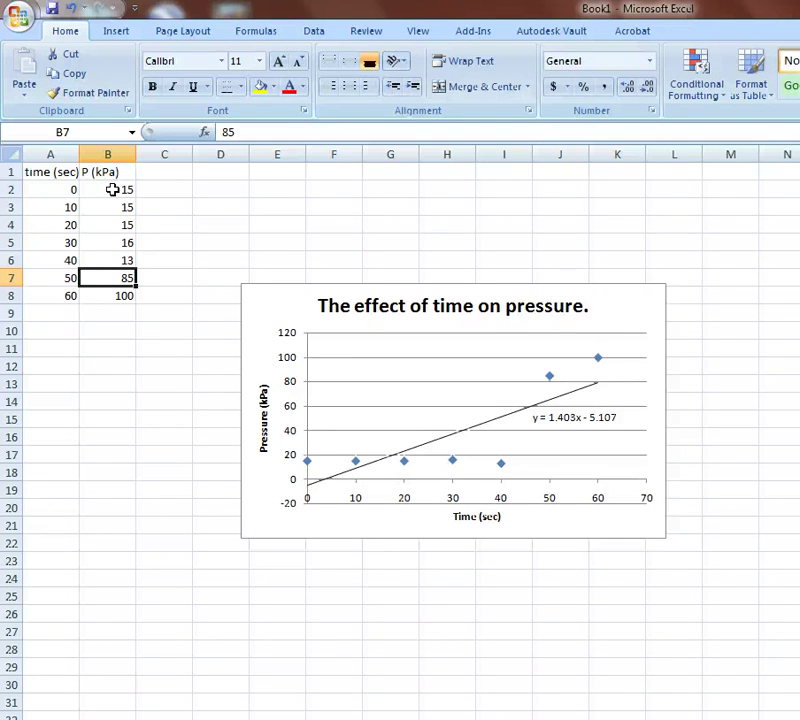
type("16")
key("Return")
type("14")
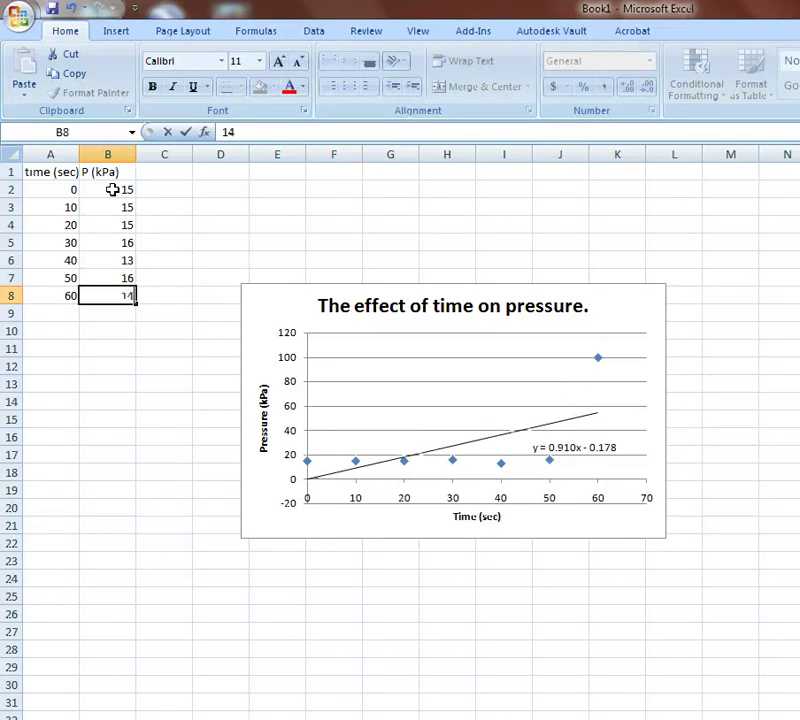
key("Return")
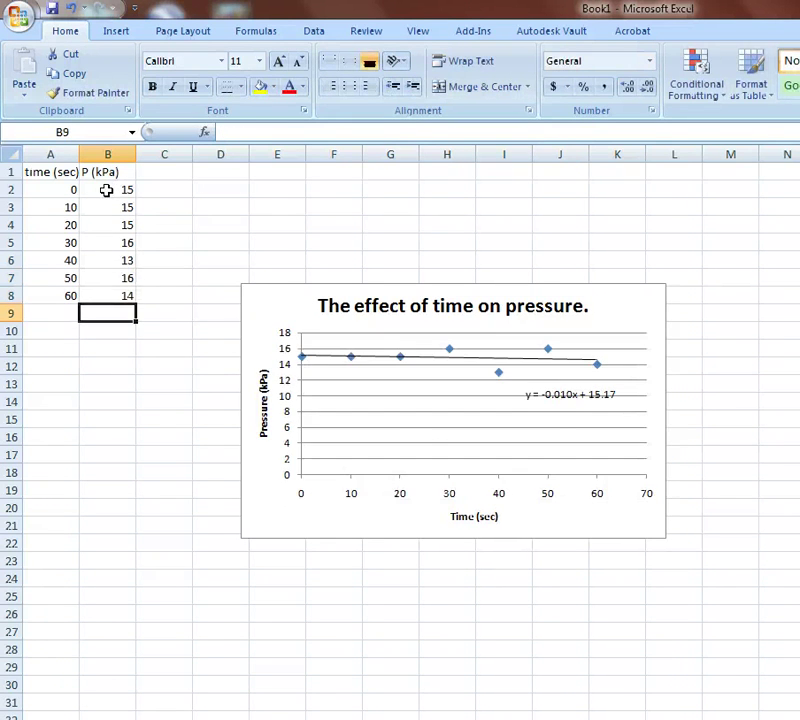
Set the pressure values for 30 to 60 seconds in cells B5 to B8 to a constant 15
left_click(114, 243)
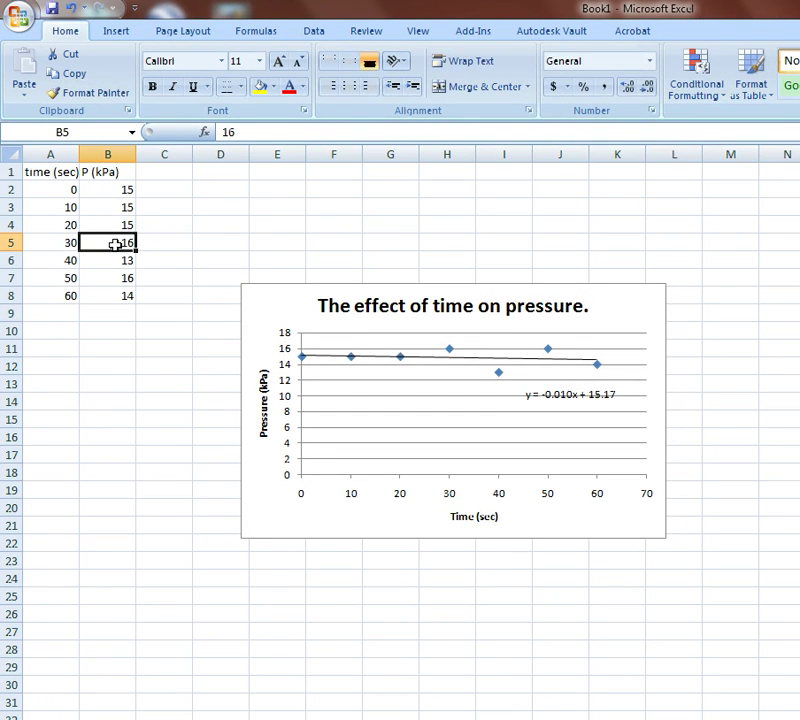
type("15")
key("Return")
type("15")
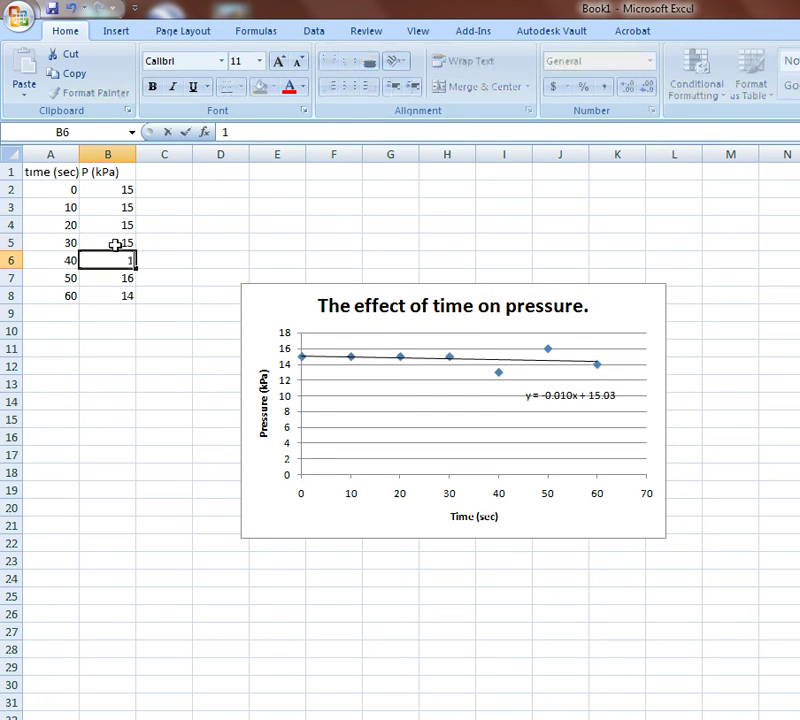
key("Return")
type("15")
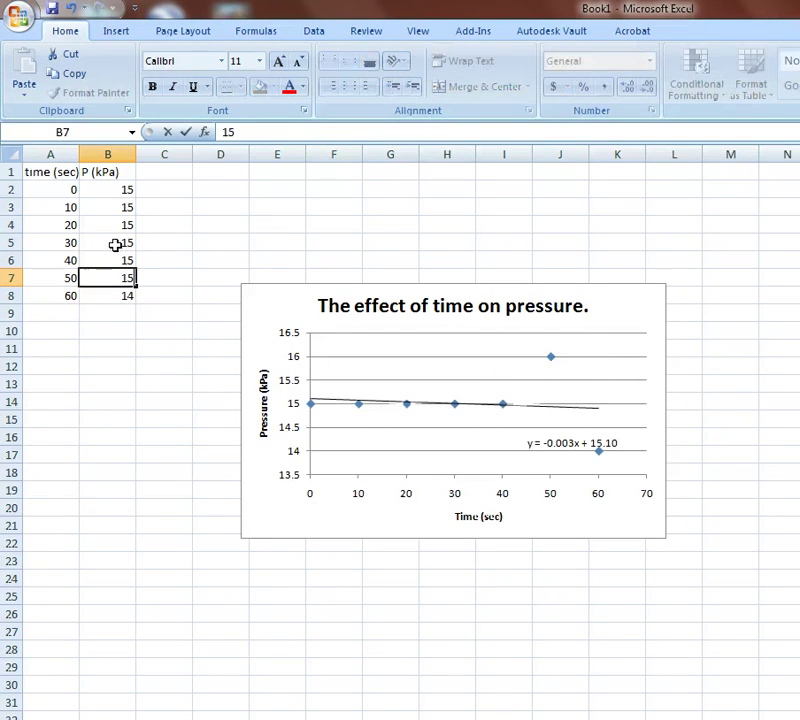
key("Return")
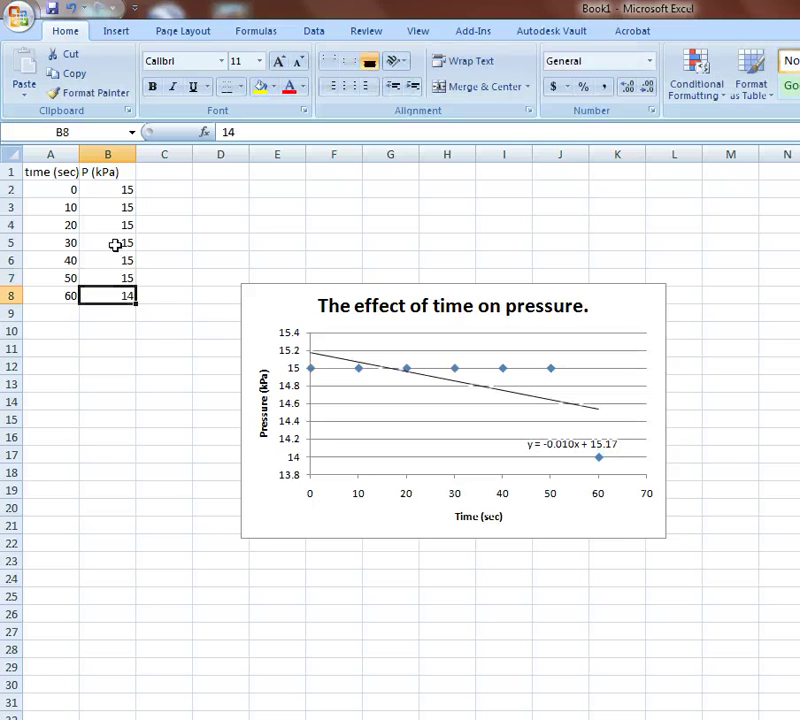
type("15")
key("Return")
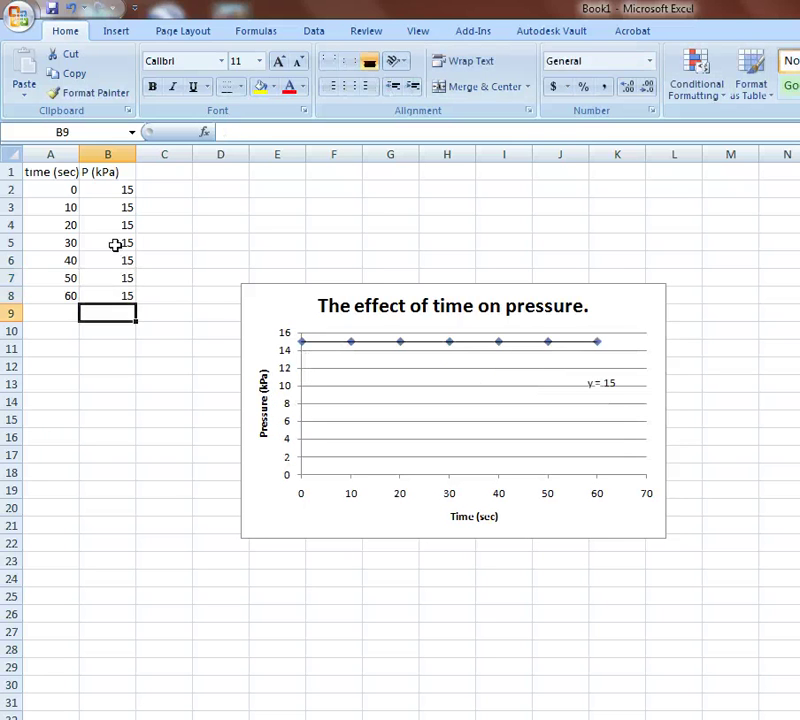
Move the trendline equation to just beneath the flat line near the 50-second point and select the chart's vertical axis
left_click(606, 381)
left_click_drag(609, 380, 548, 368)
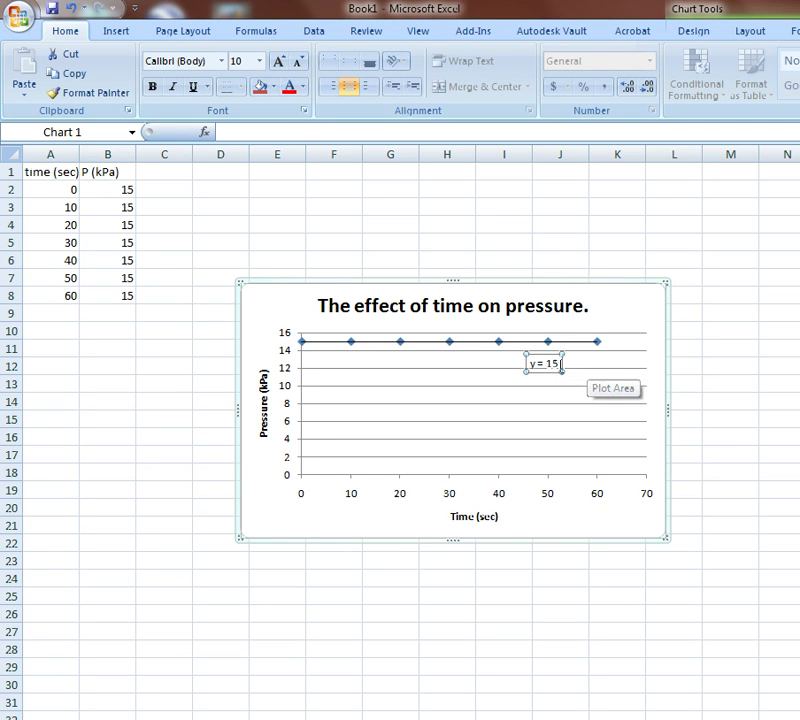
left_click(556, 365)
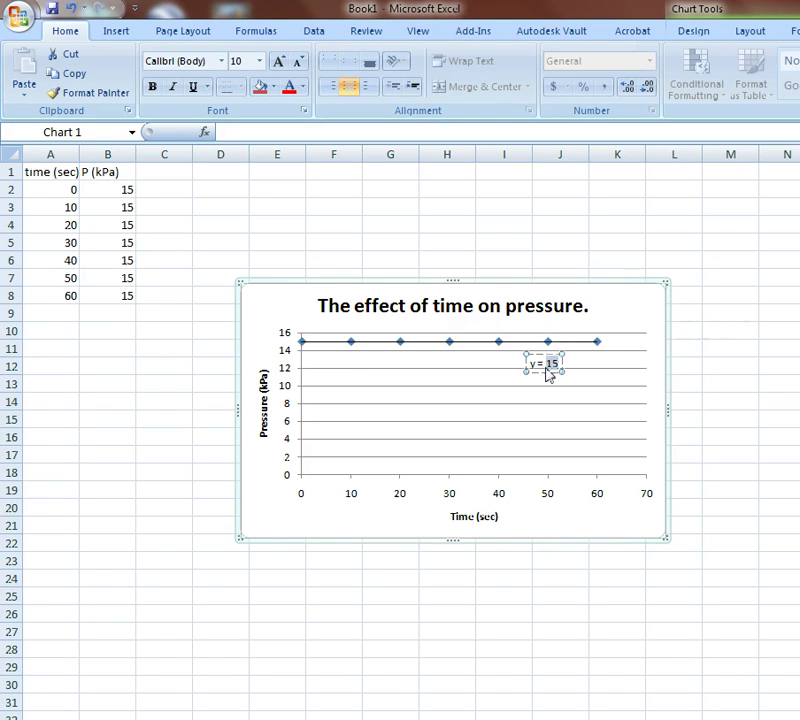
left_click(299, 348)
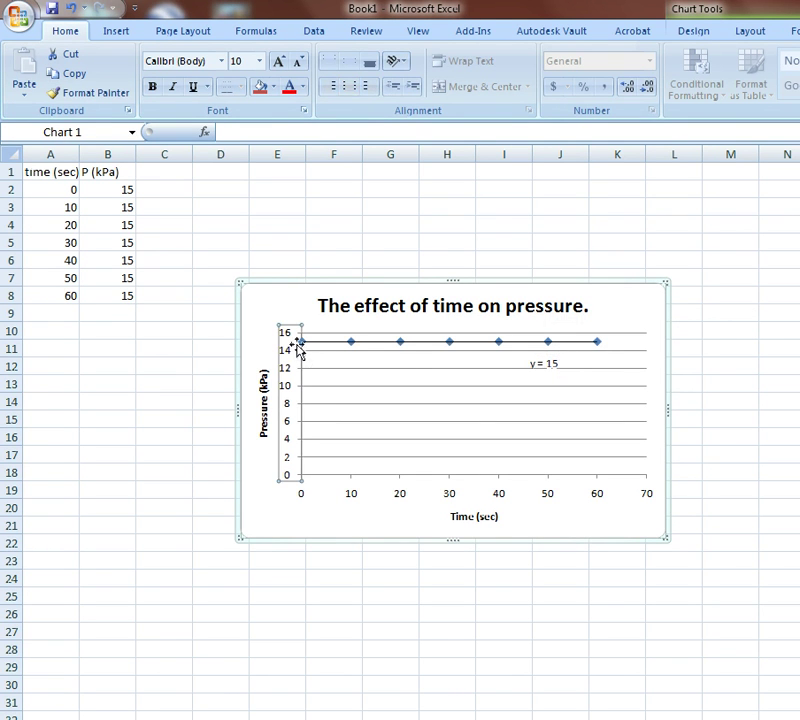